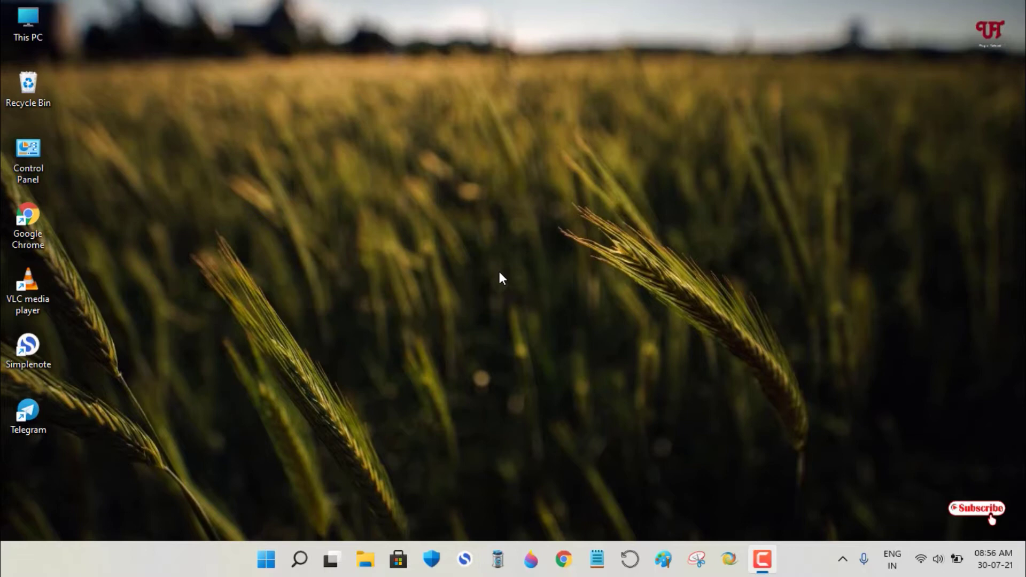
# - Open Microsoft Store from the Windows taskbar
pyautogui.click(398, 566)
# - Maximize the Microsoft Store window and check the signed-in account in the profile flyout
pyautogui.click(819, 39)
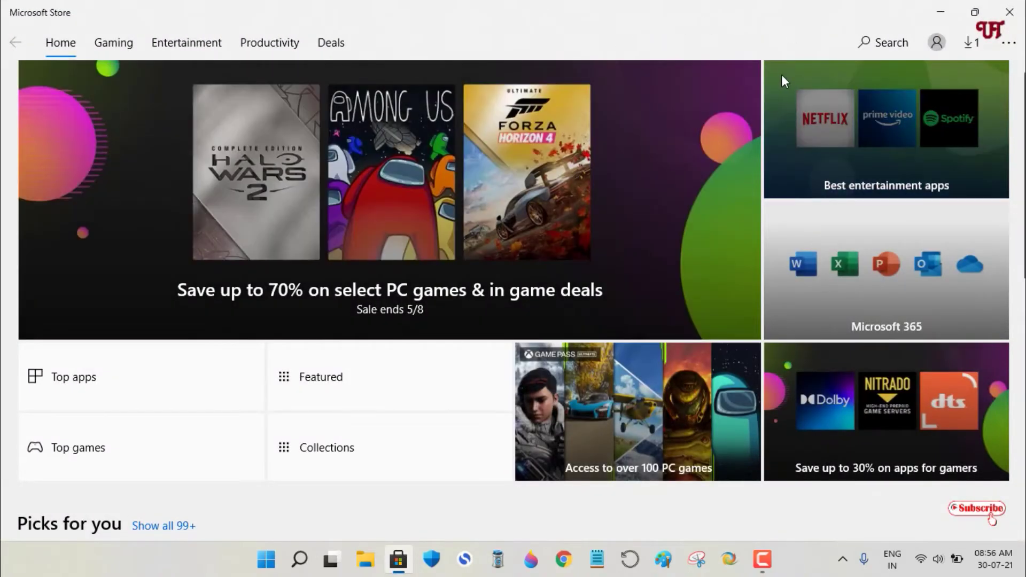
pyautogui.click(937, 46)
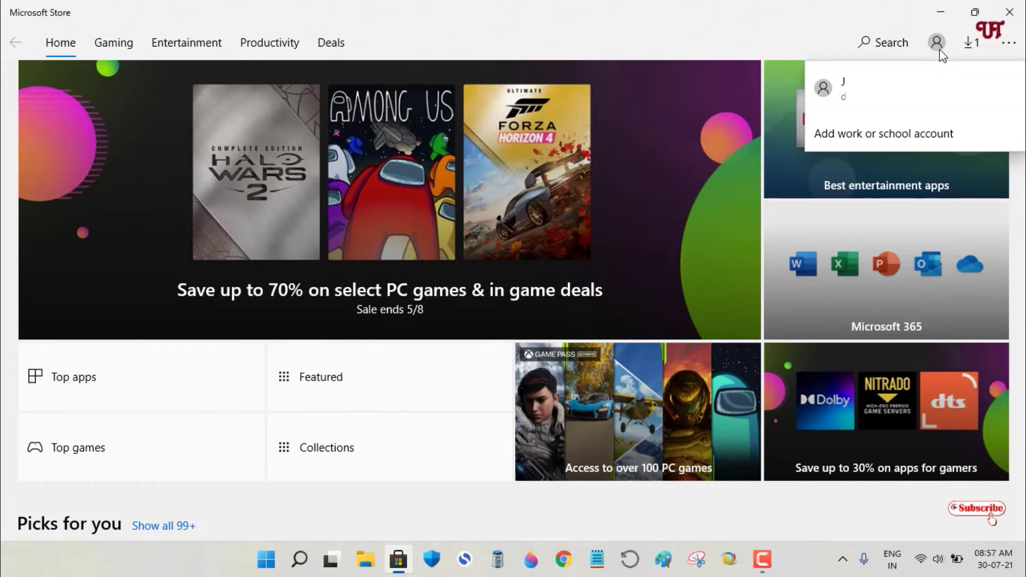
pyautogui.click(885, 45)
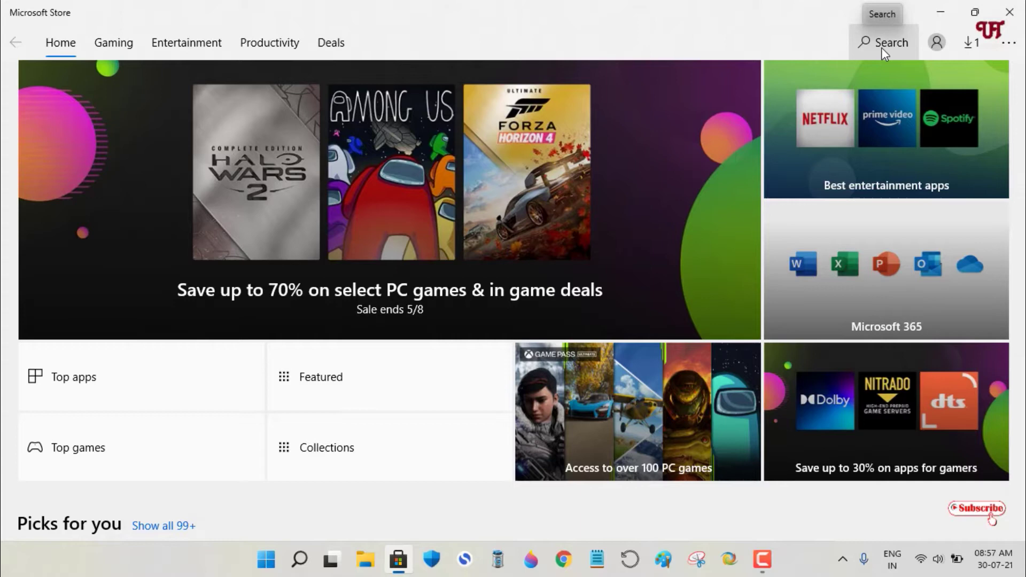
# - Search Microsoft Store for 'amazon alexa'
pyautogui.click(880, 47)
pyautogui.click(808, 41)
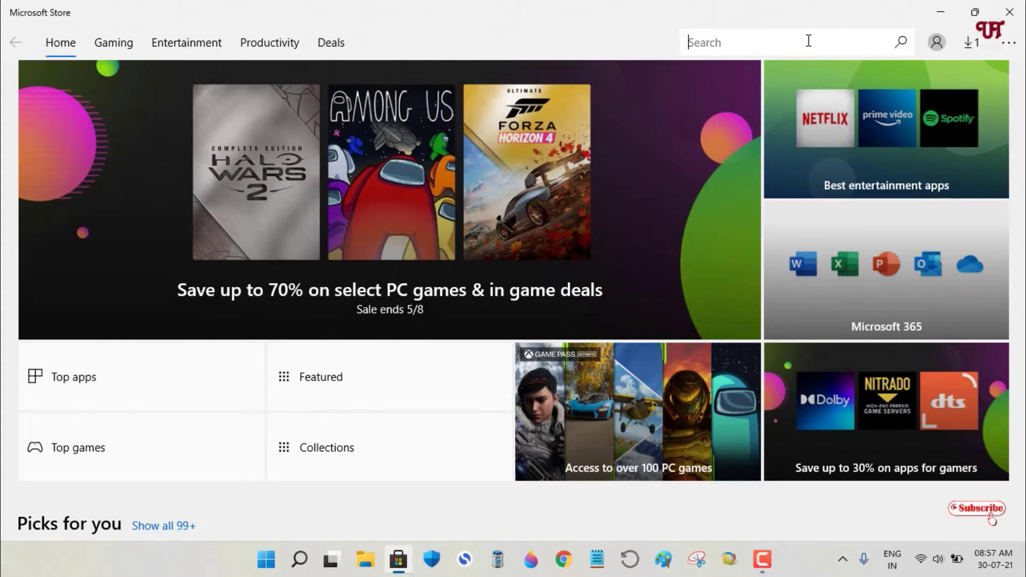
pyautogui.write('am')
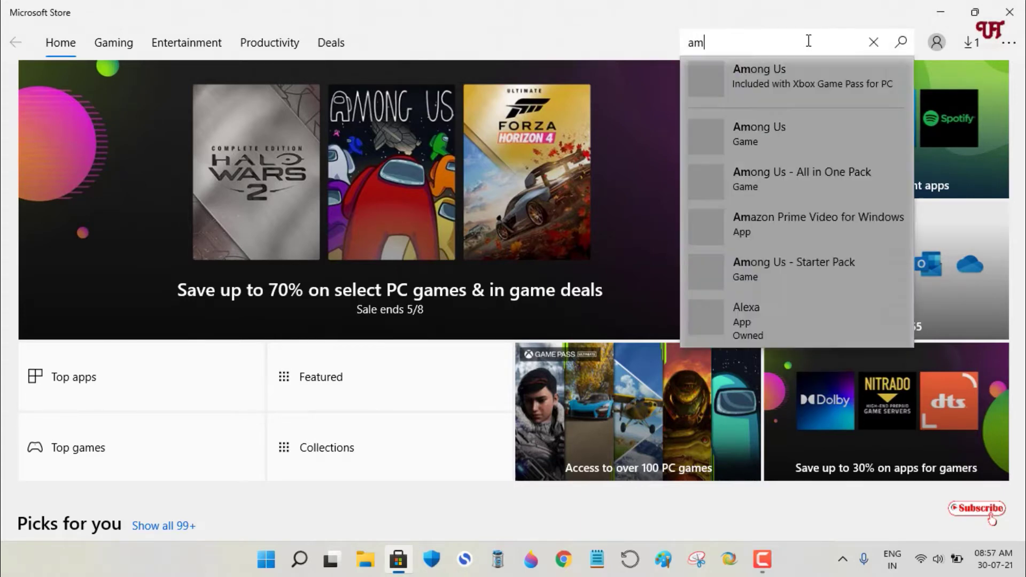
pyautogui.write('azon')
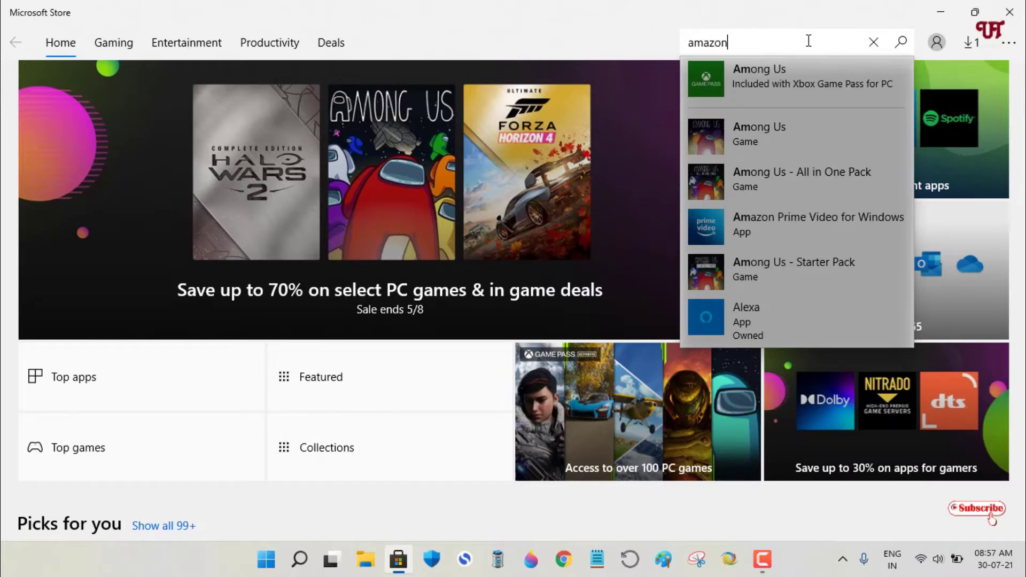
pyautogui.write(' alexa')
pyautogui.press('Return')
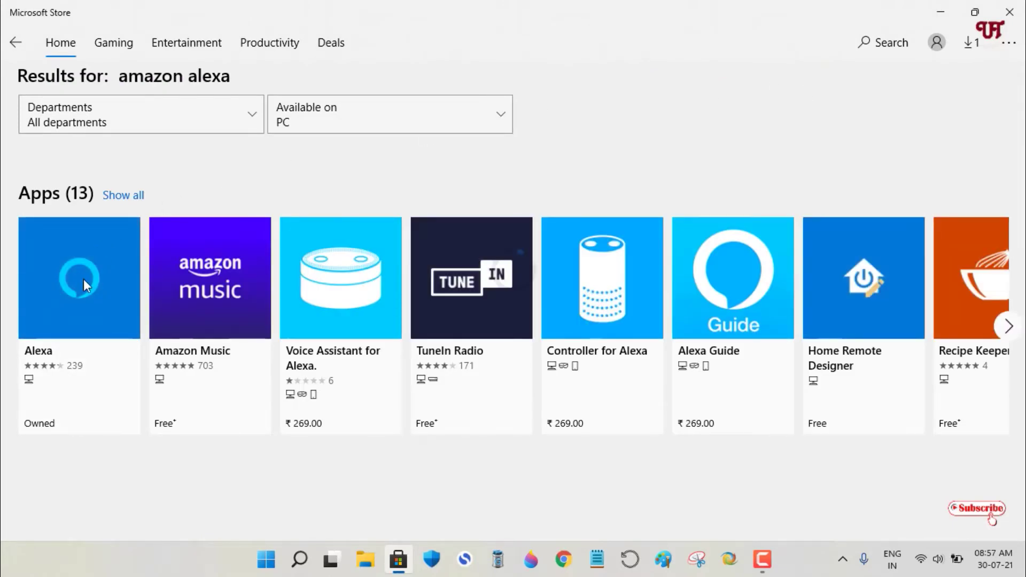
# - Open the Alexa app's store page from the results and install it
pyautogui.click(84, 279)
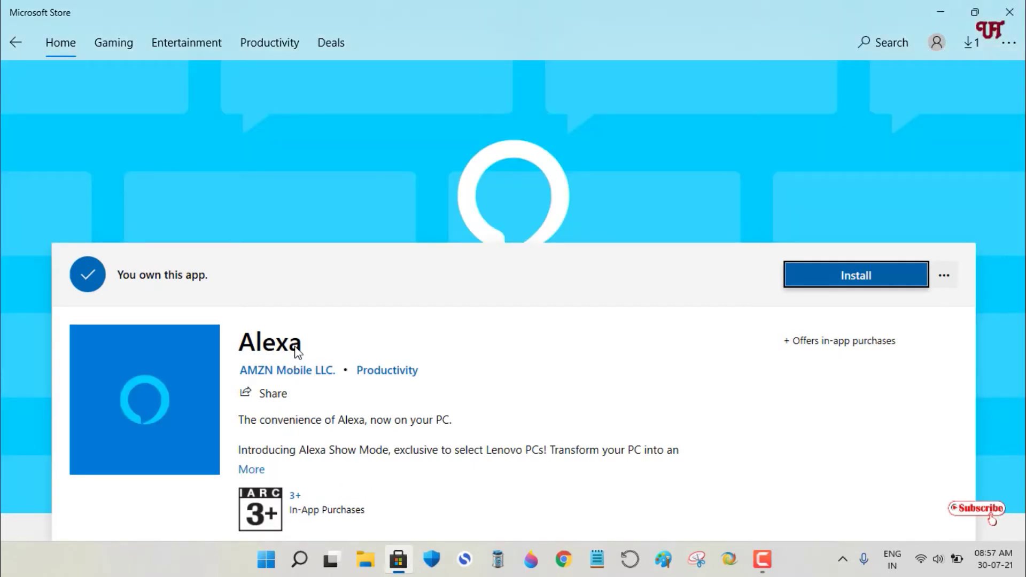
pyautogui.click(862, 289)
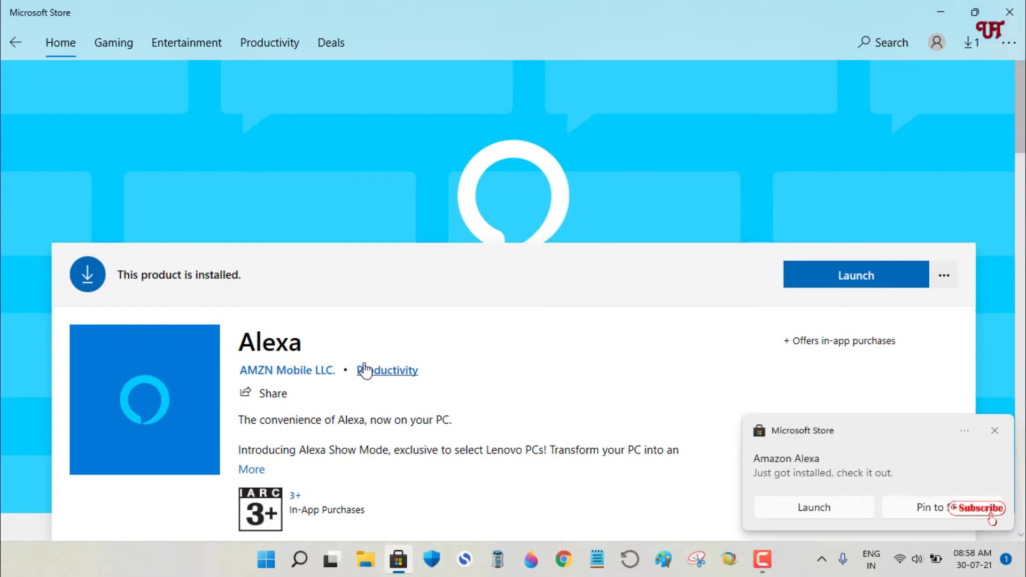
# - Launch Alexa, close Microsoft Store, and move the Alexa window to the screen centre
pyautogui.click(852, 284)
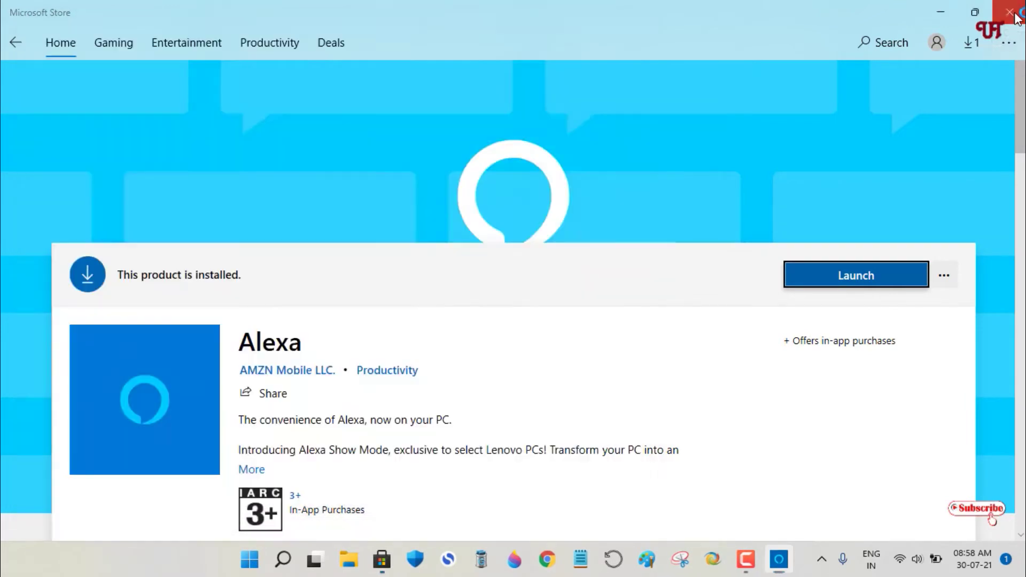
pyautogui.click(1017, 17)
pyautogui.moveTo(456, 38); pyautogui.dragTo(643, 30)
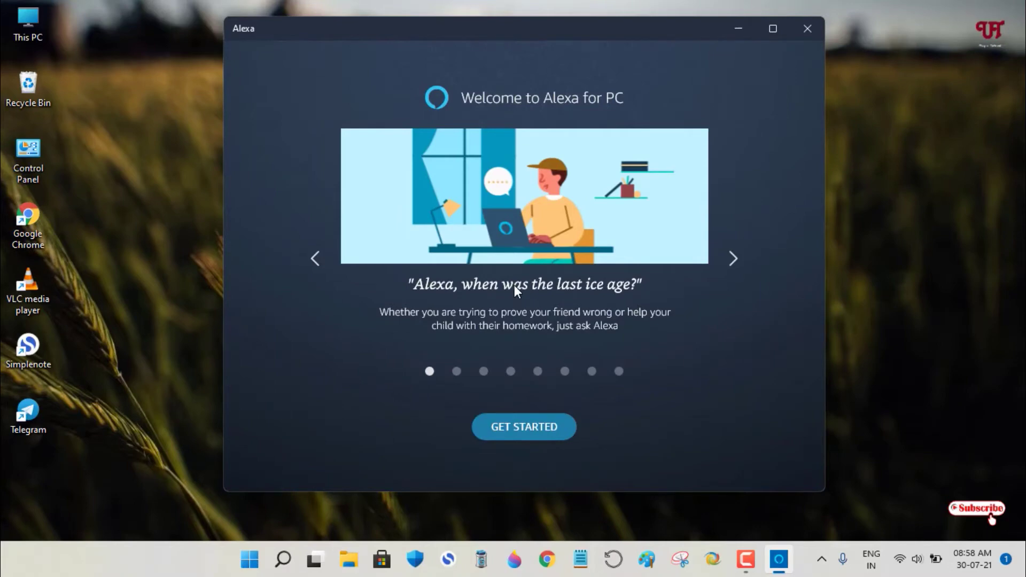
# - Begin Alexa setup from the Welcome to Alexa for PC screen
pyautogui.click(524, 430)
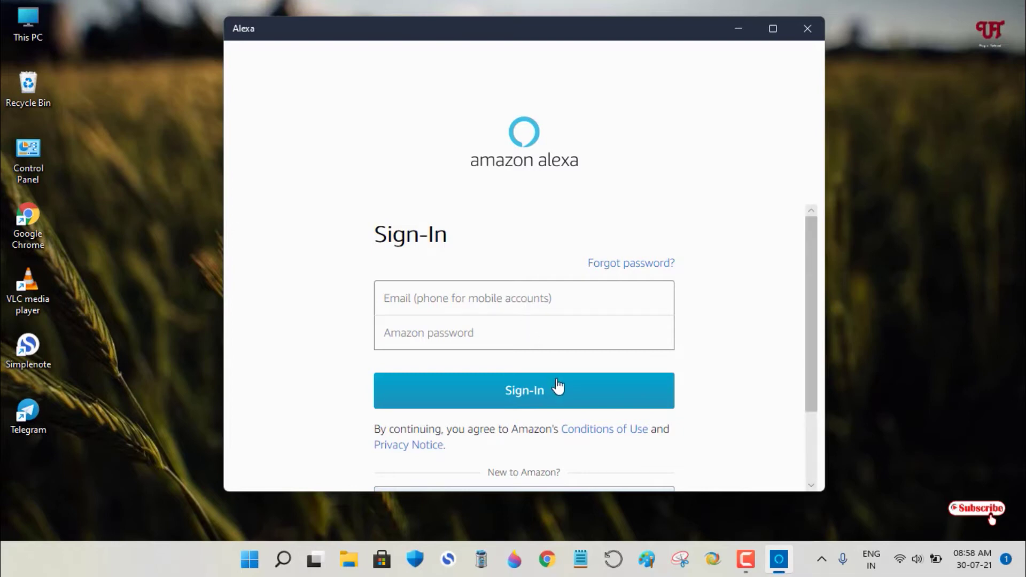
pyautogui.scroll(-2, 556, 387)
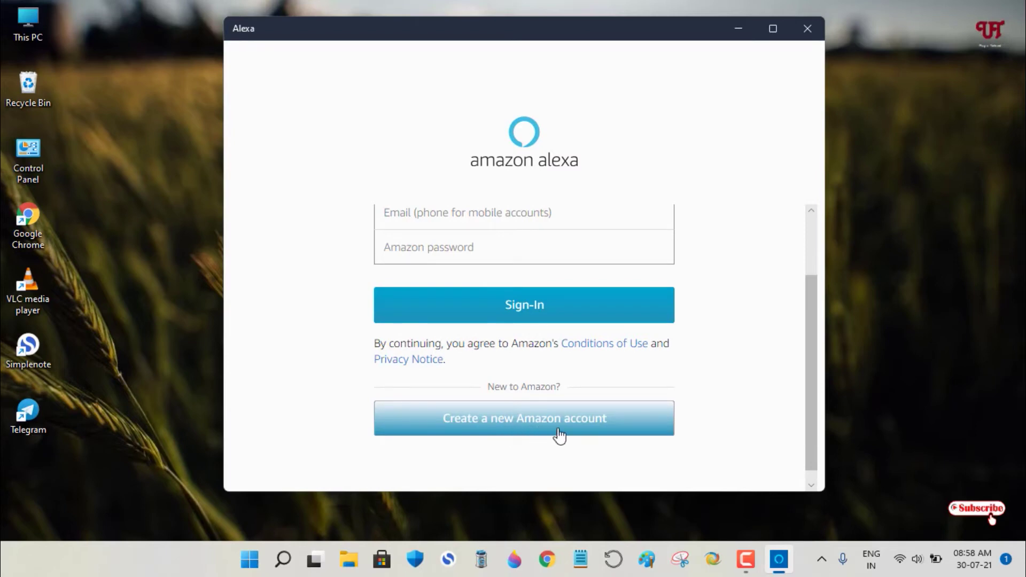
pyautogui.scroll(1, 558, 434)
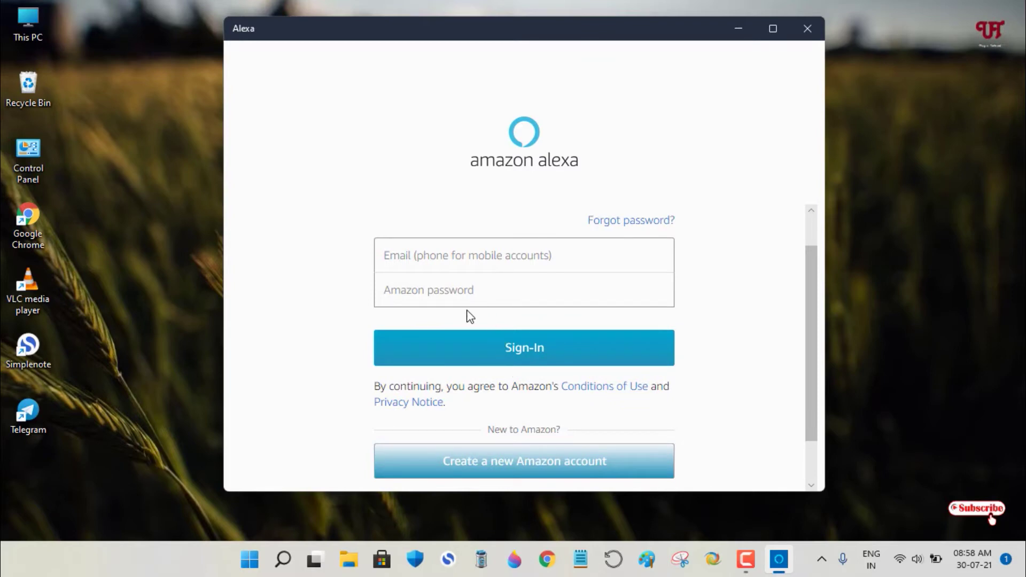
# - Enter the Amazon account e-mail and password and sign in
pyautogui.click(432, 257)
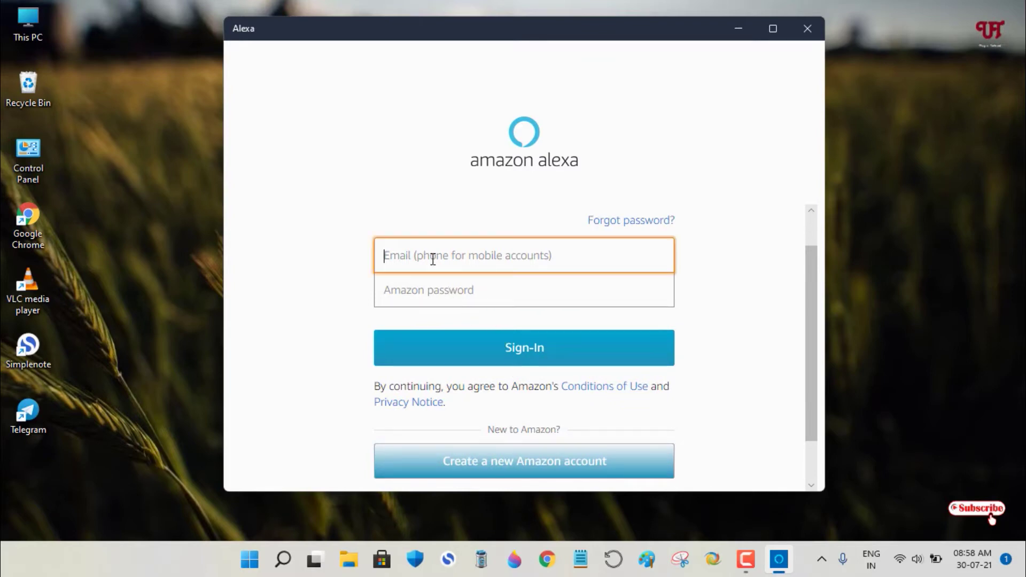
pyautogui.hotkey('ctrl', 'v')
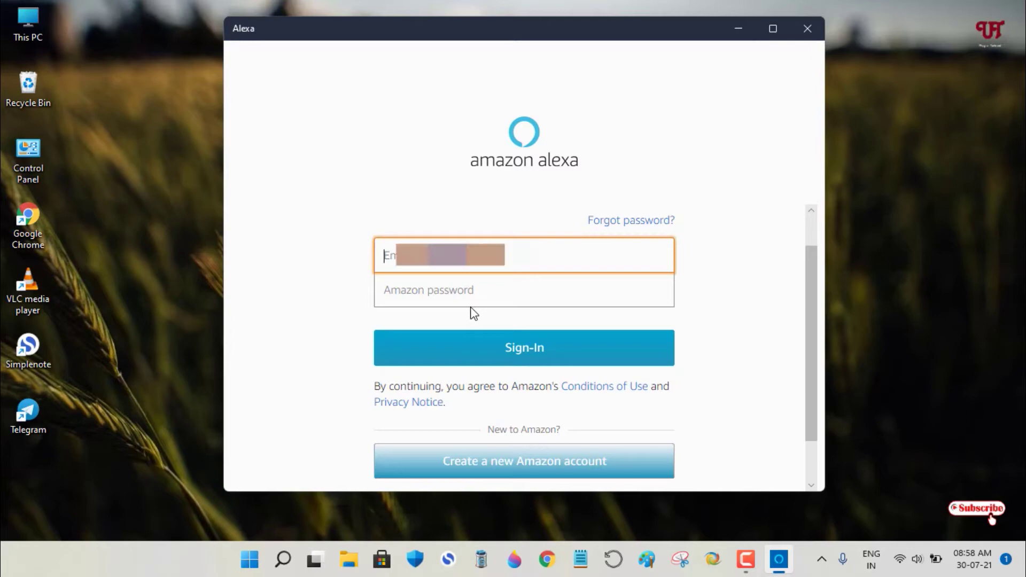
pyautogui.hotkey('ctrl', 'a')
pyautogui.press('BackSpace')
pyautogui.write('jar')
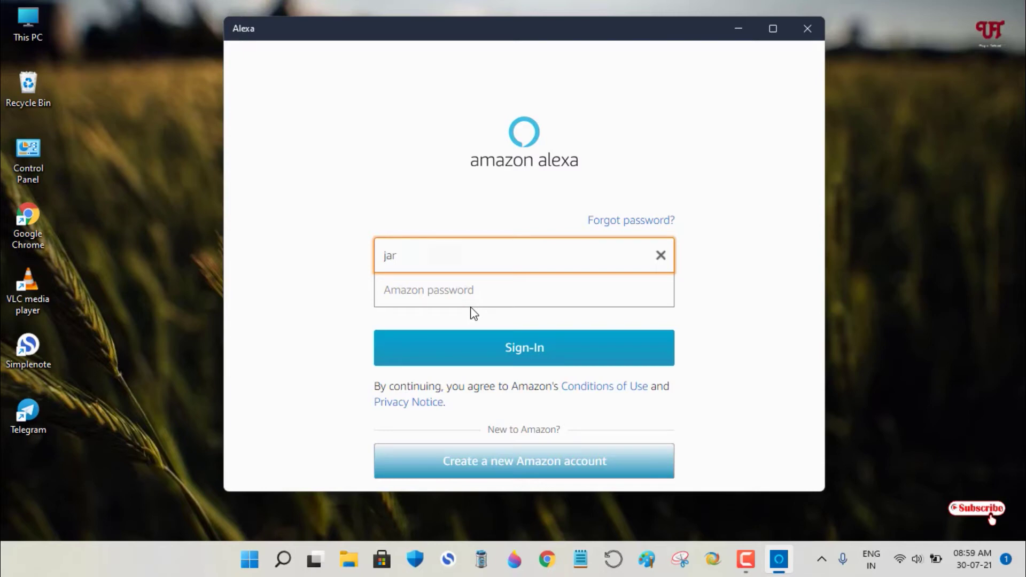
pyautogui.click(450, 298)
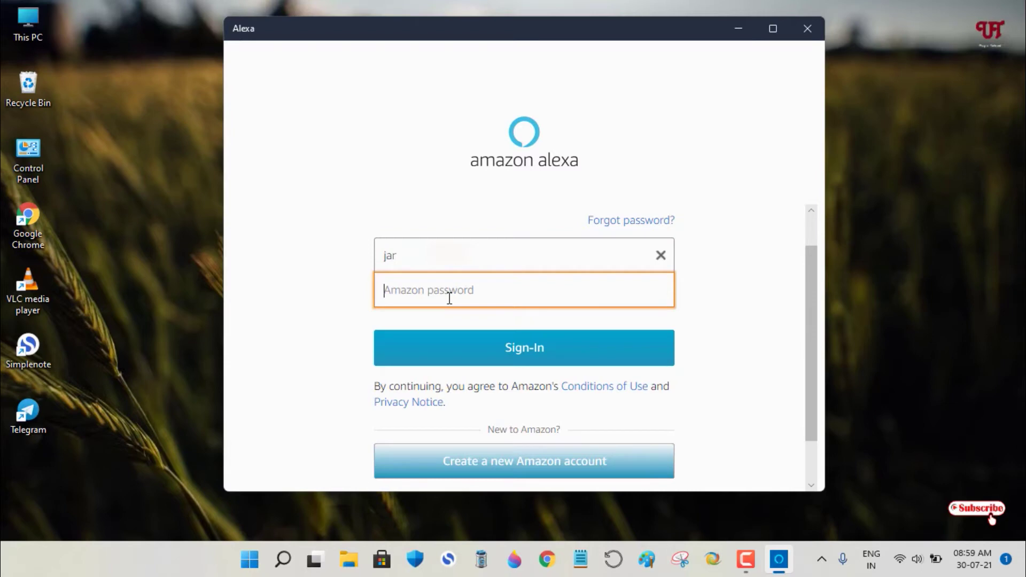
pyautogui.write('****')
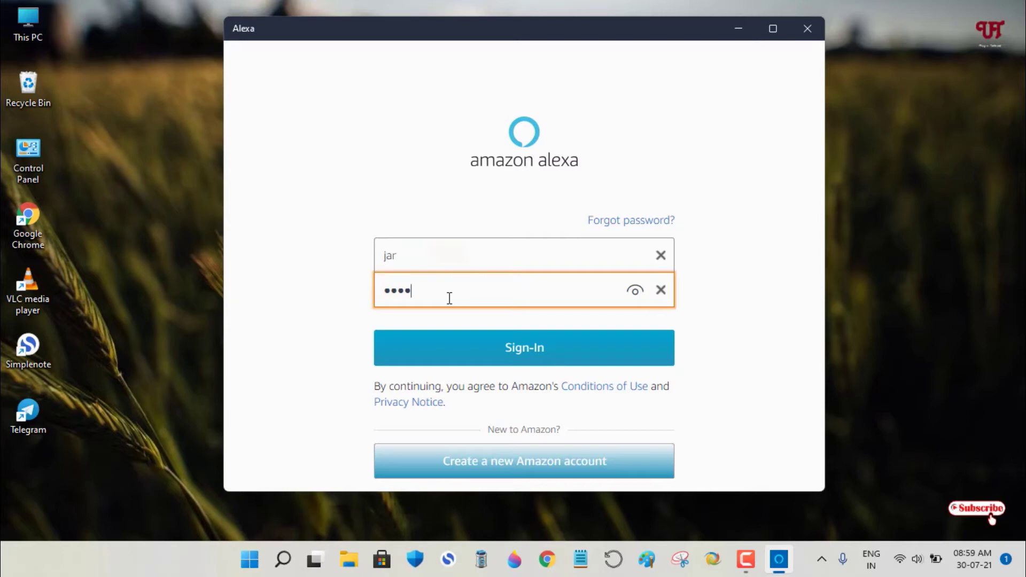
pyautogui.write('****')
pyautogui.write('*')
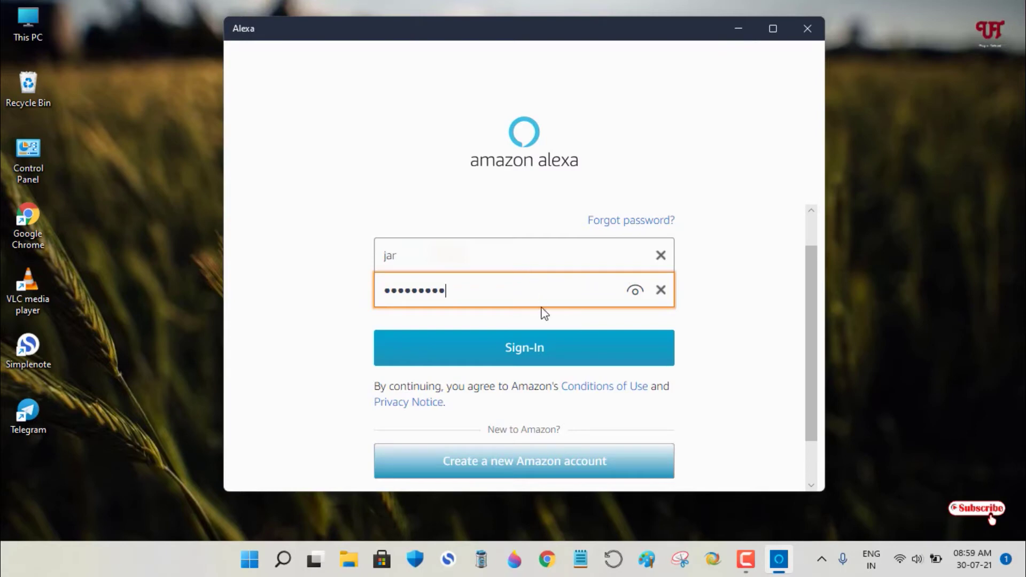
pyautogui.click(529, 353)
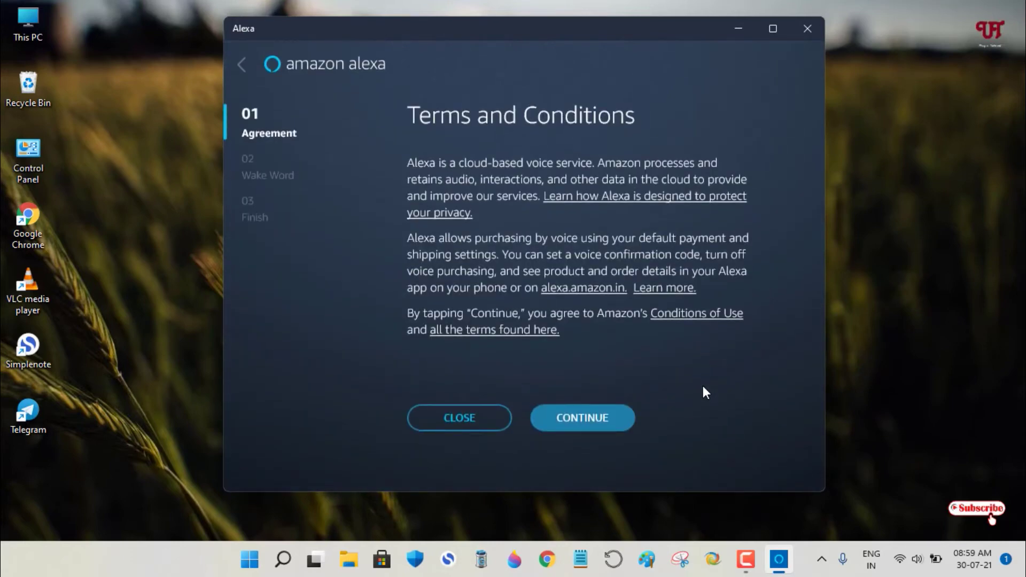
# - Continue past the Terms and Conditions page to the Wake Word setup step
pyautogui.click(618, 416)
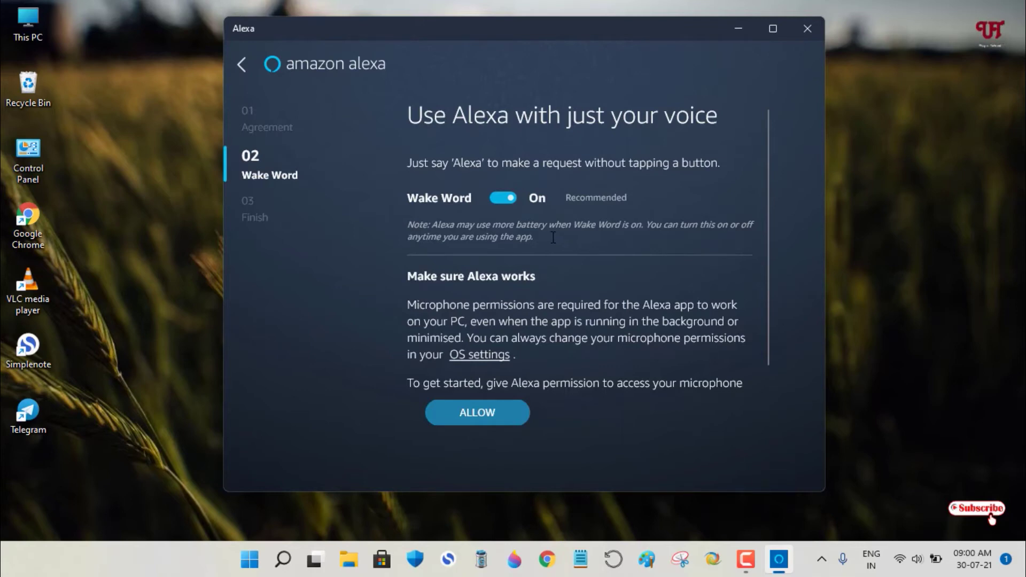
# - Allow microphone access, finish setup, enable launch at log-in, and pin Alexa to the taskbar
pyautogui.click(470, 418)
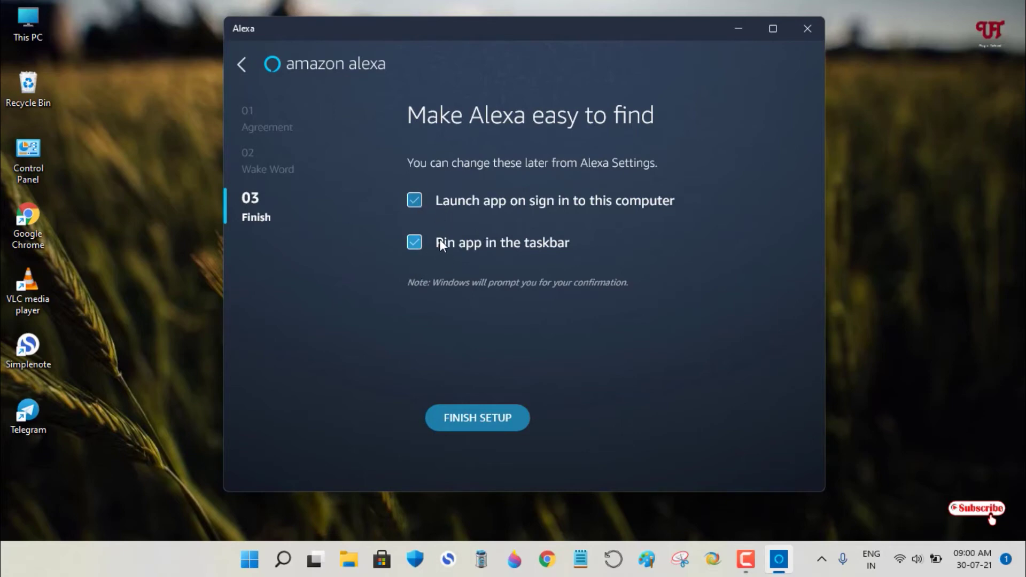
pyautogui.moveTo(776, 567)
pyautogui.click(486, 425)
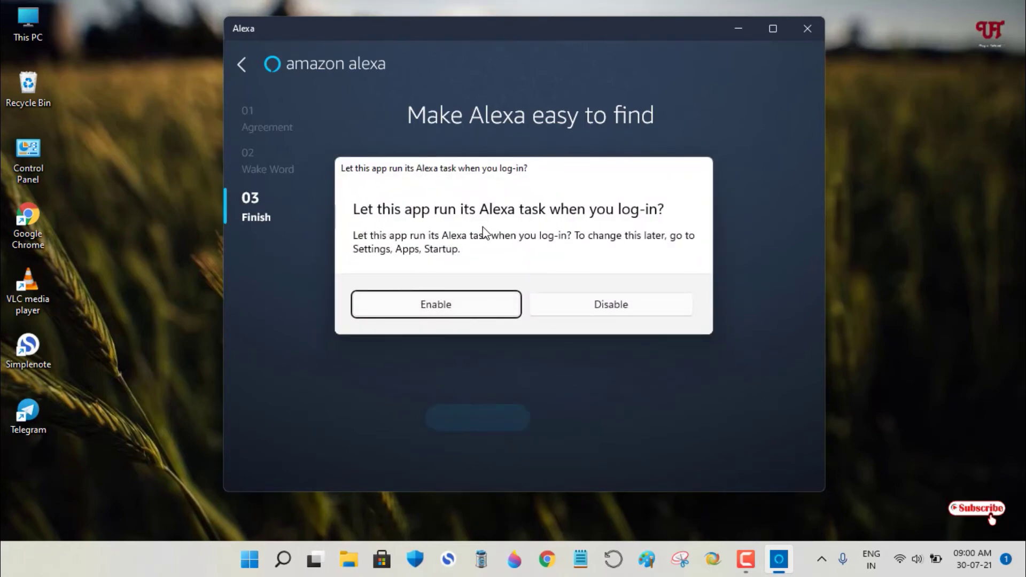
pyautogui.click(464, 309)
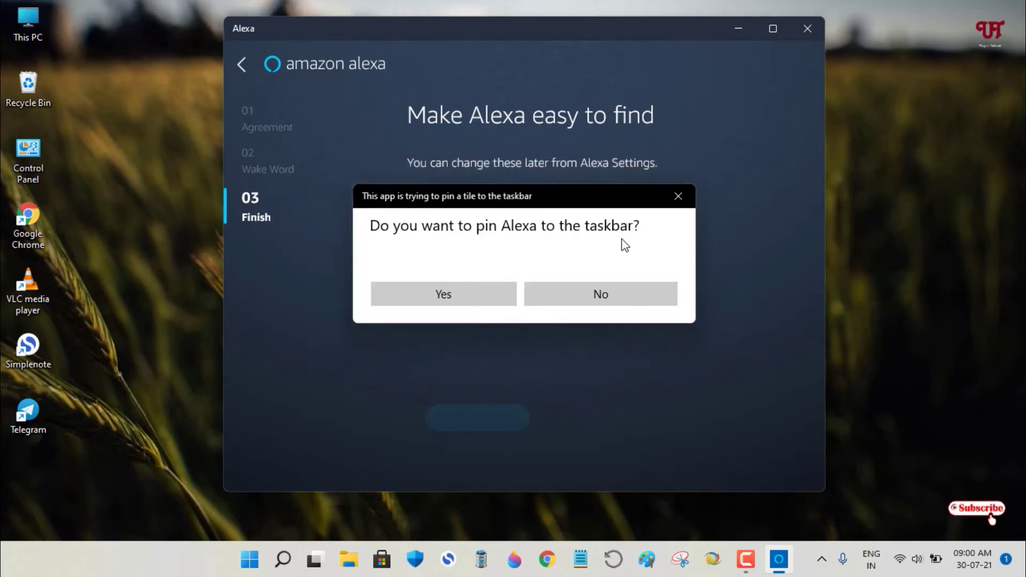
pyautogui.click(459, 293)
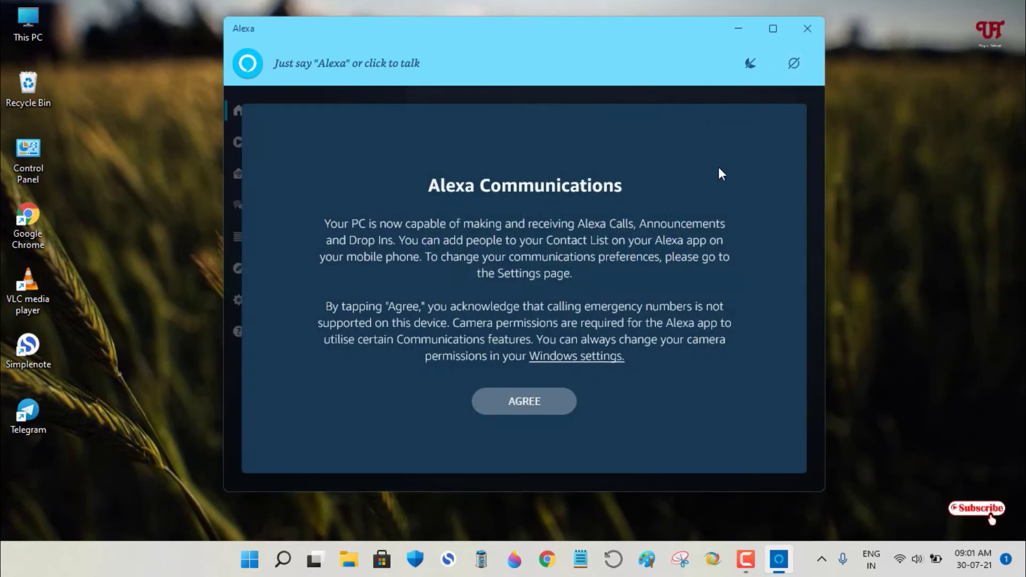
# - Agree to the Alexa Communications notice to dismiss it
pyautogui.click(537, 400)
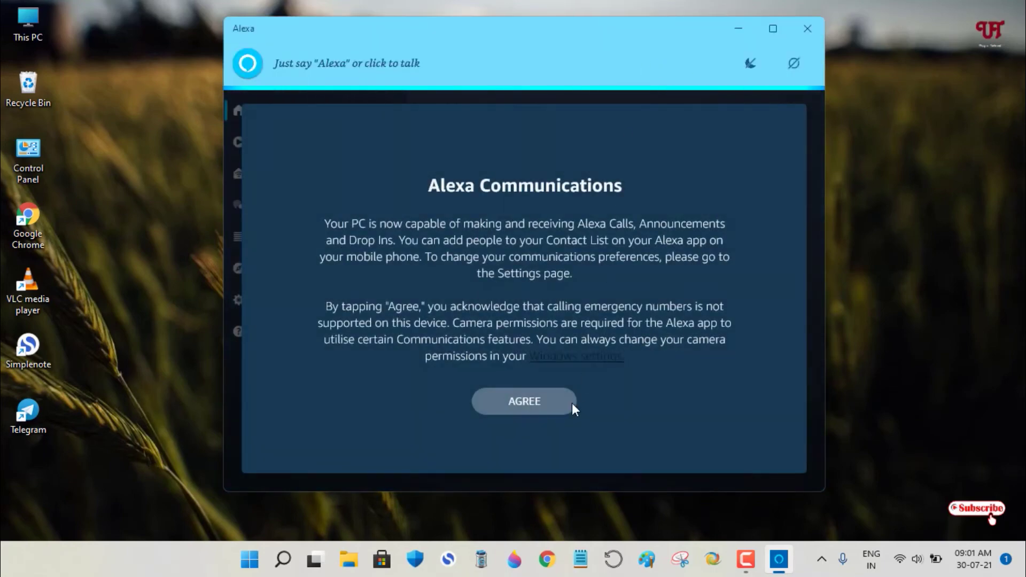
pyautogui.click(529, 405)
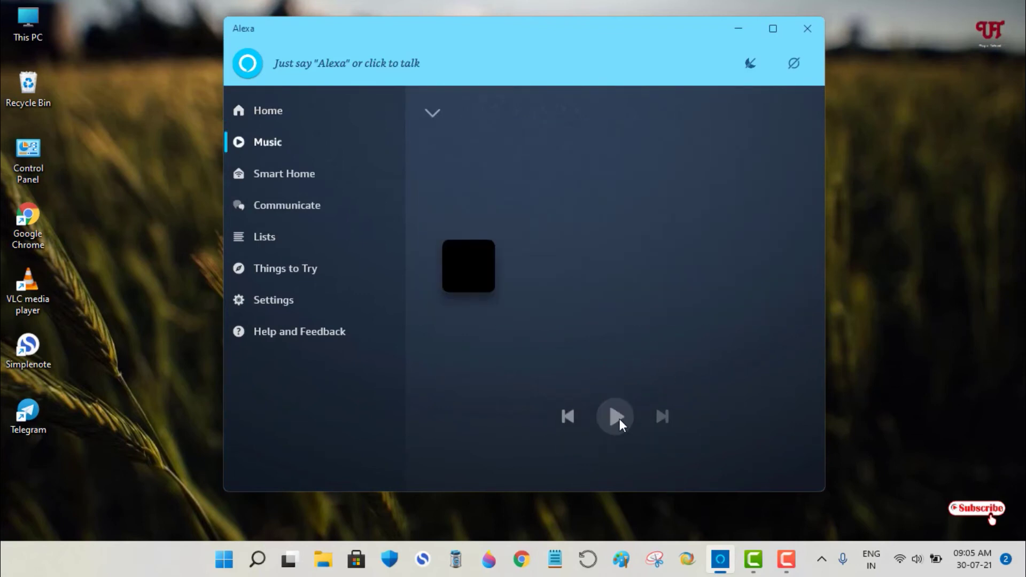
# - Pause the Aaj Tak news stream on the Music page and return Home
pyautogui.click(615, 416)
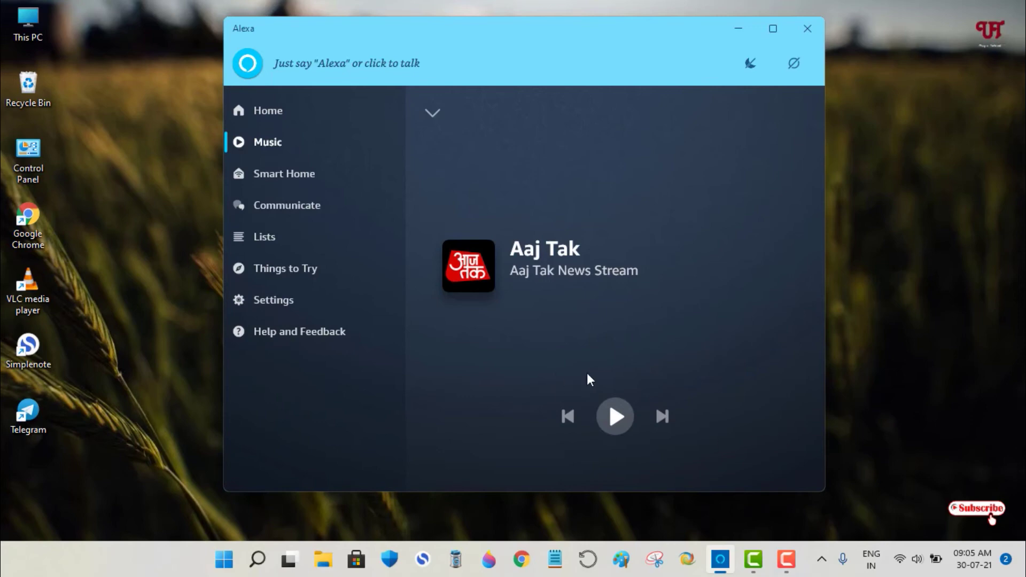
pyautogui.click(269, 122)
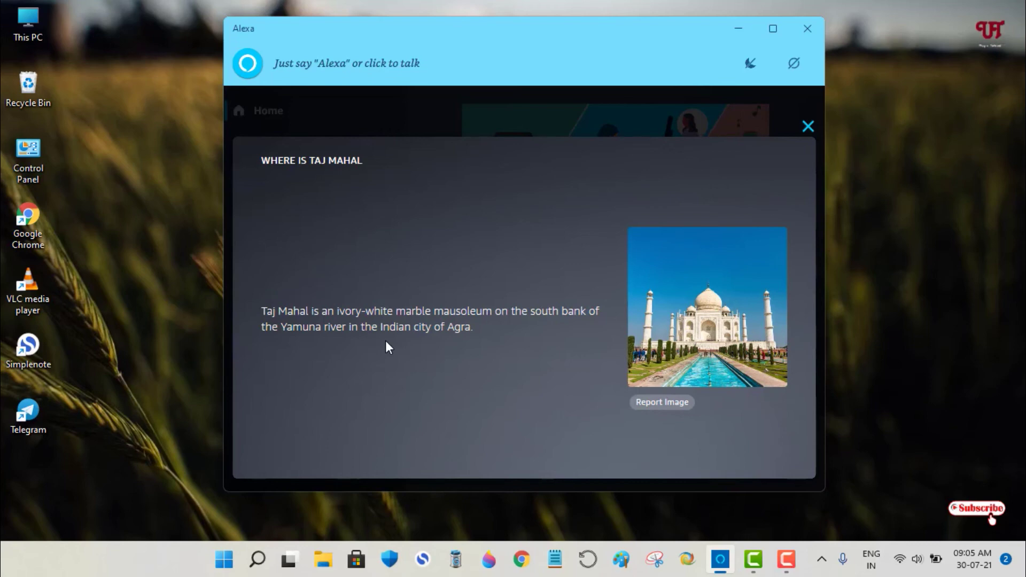
# - Close the Taj Mahal answer card to return to the Welcome to Alexa home page
pyautogui.click(808, 126)
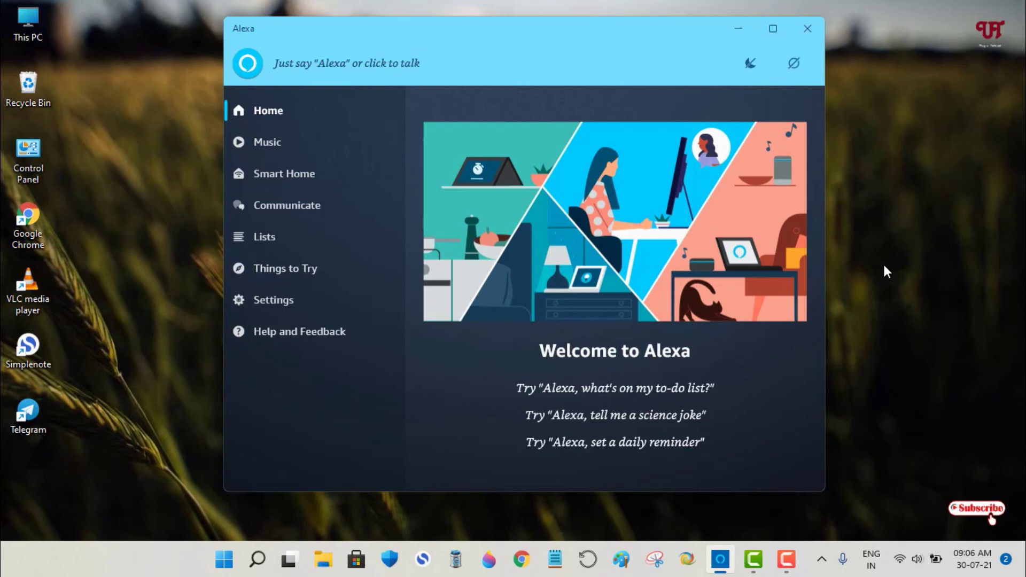
# - Toggle Wake Word off, on, off, on, and finally off
pyautogui.click(917, 381)
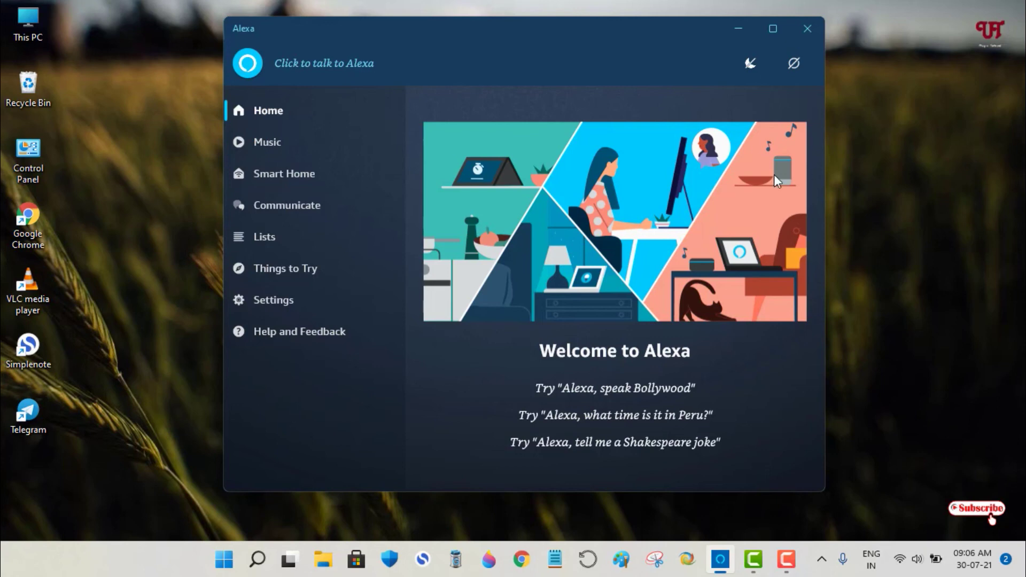
pyautogui.click(795, 65)
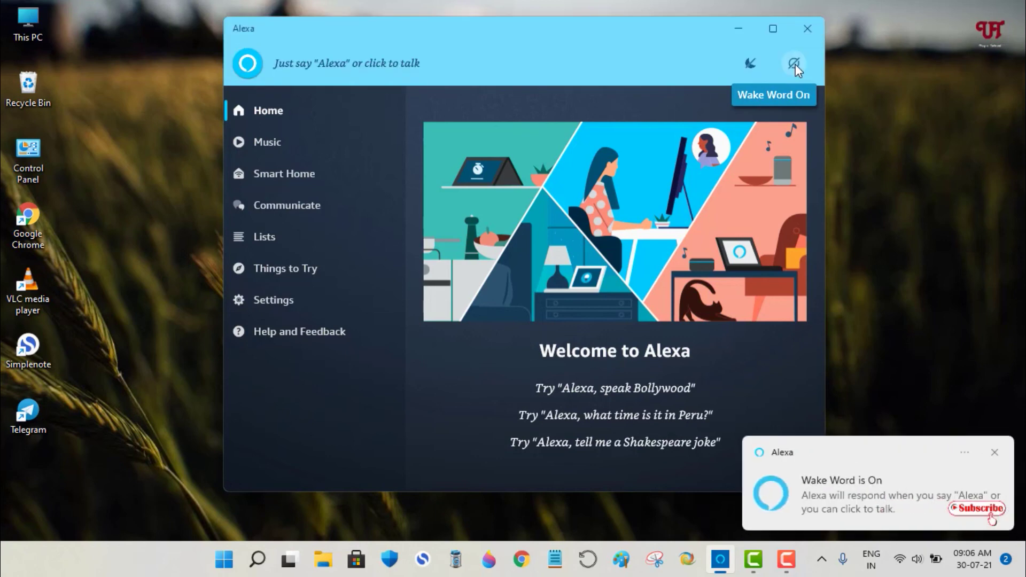
pyautogui.click(794, 64)
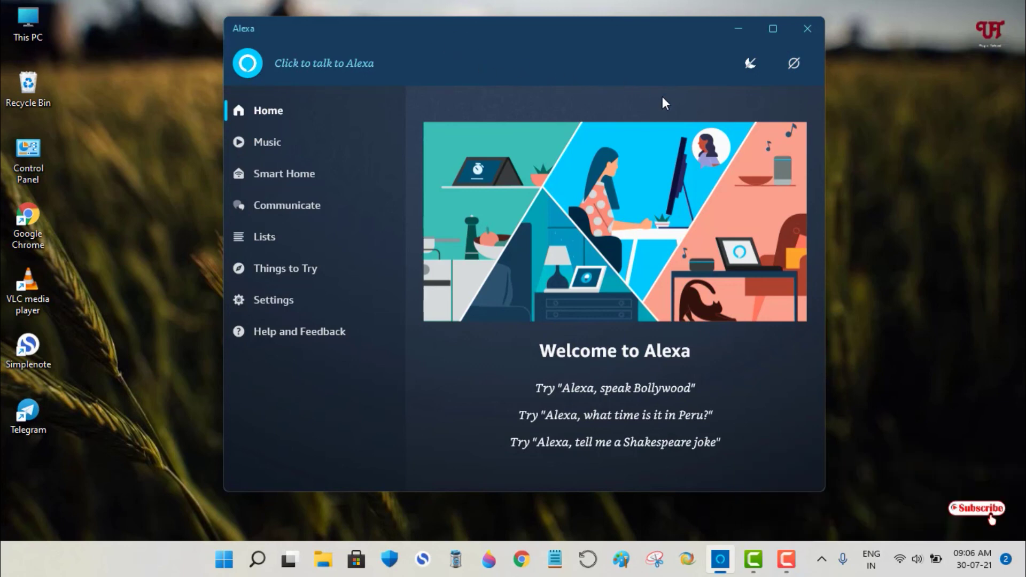
pyautogui.click(793, 65)
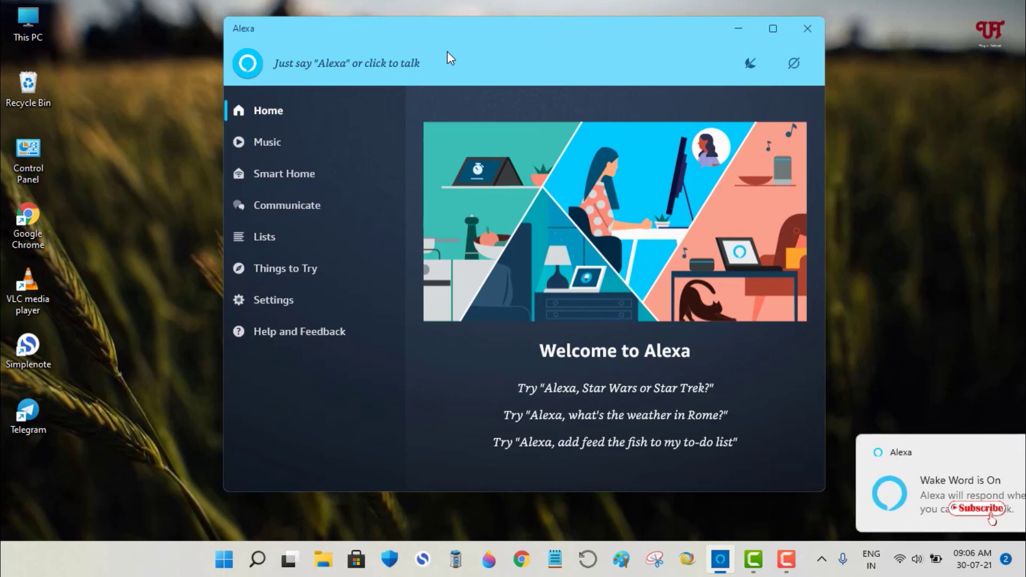
pyautogui.click(795, 64)
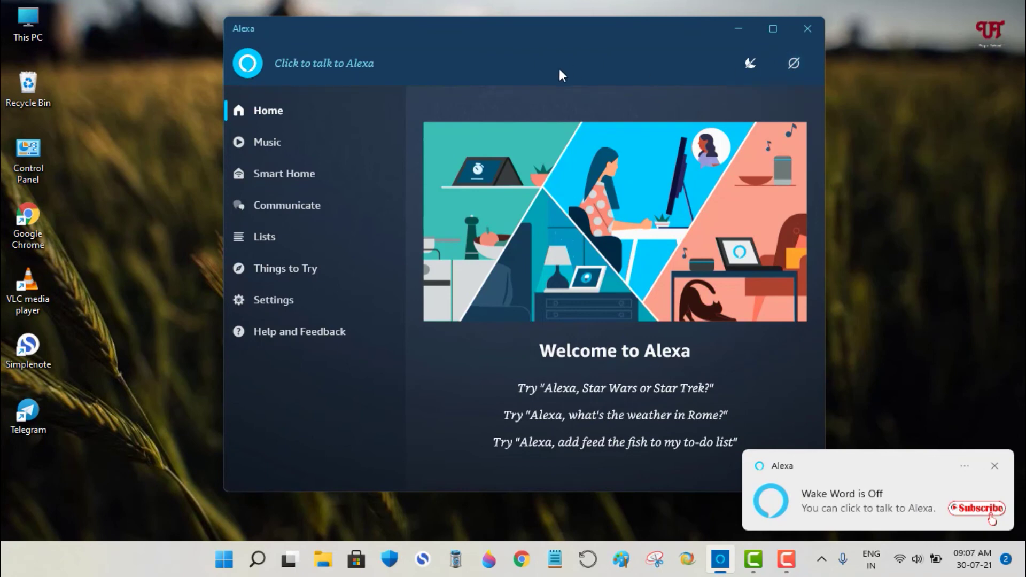
# - Close the Amazon Alexa window, leaving the Windows desktop visible
pyautogui.click(802, 30)
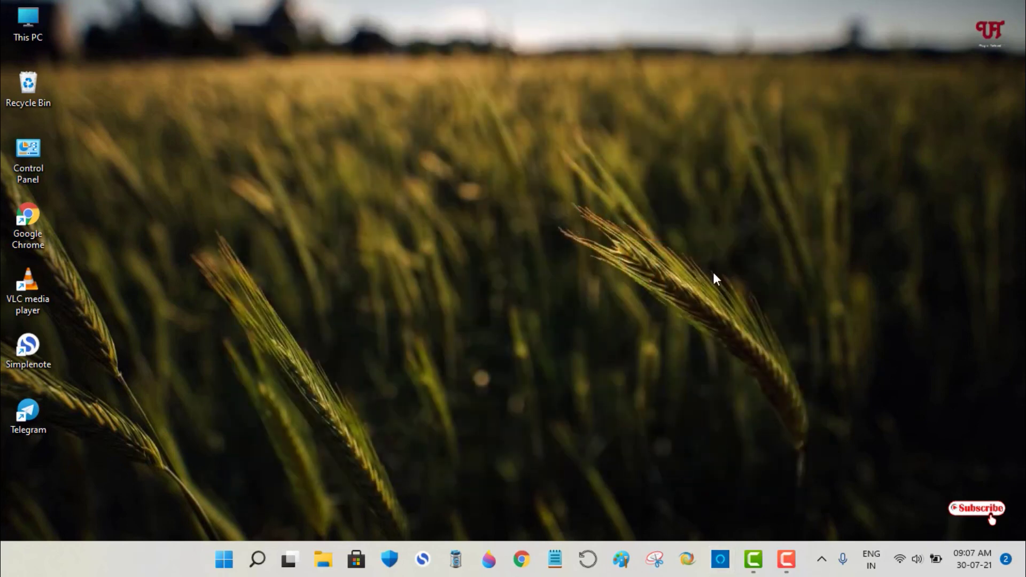